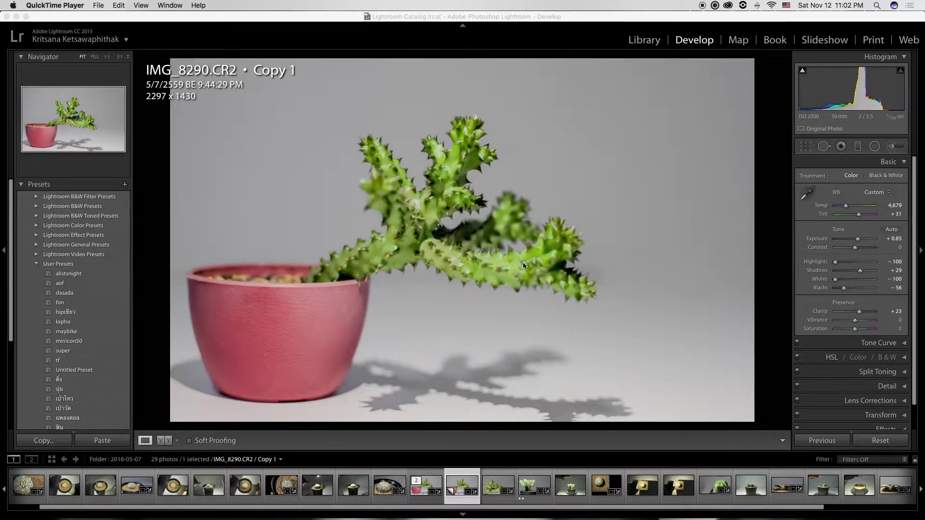
Drop Copy 1's saturation to -100, then return to the original colour version.
left_click(266, 310)
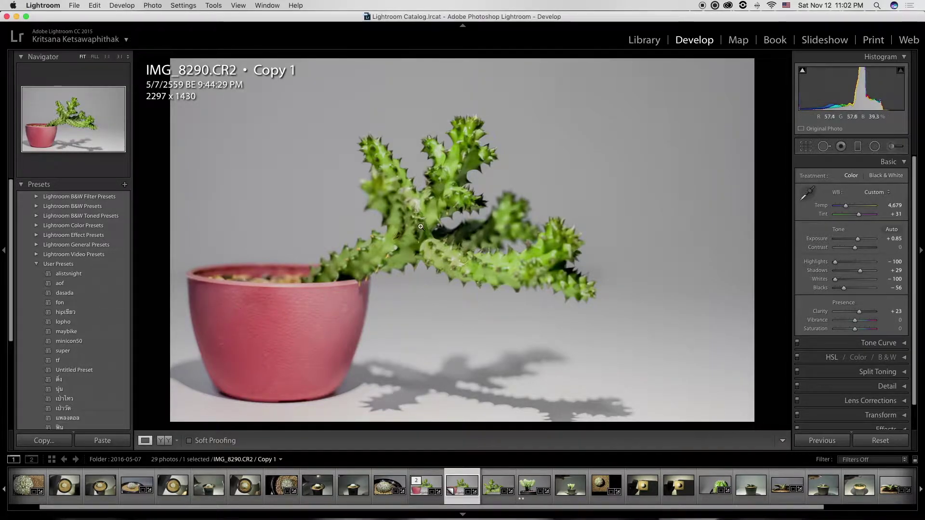
left_click(695, 46)
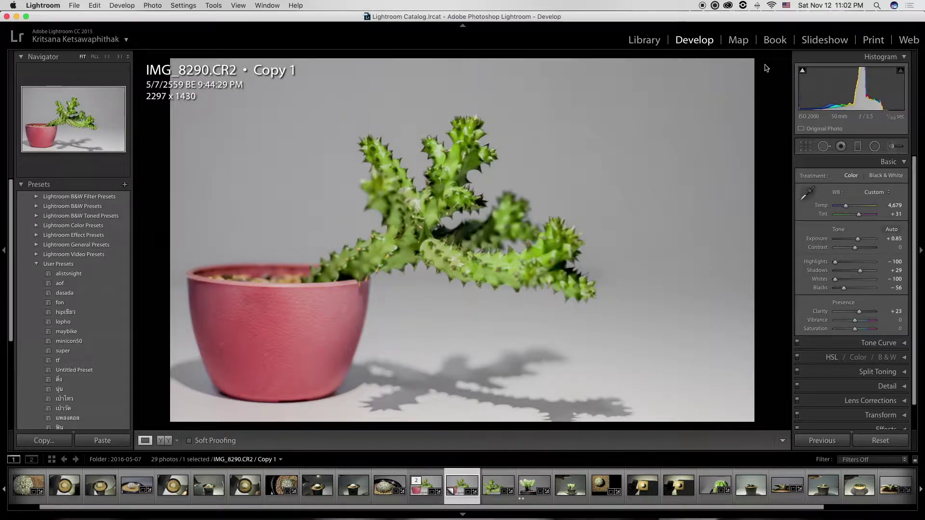
left_click(856, 331)
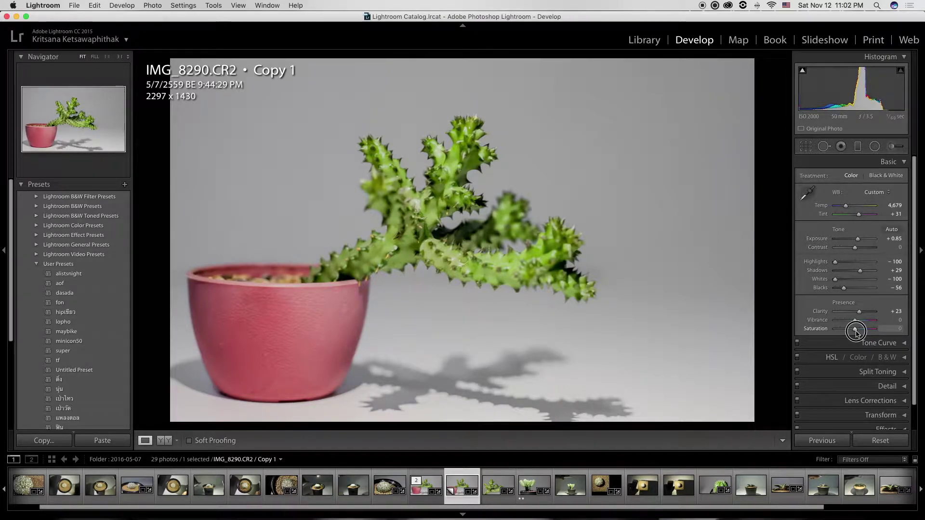
left_click_drag(856, 331, 828, 331)
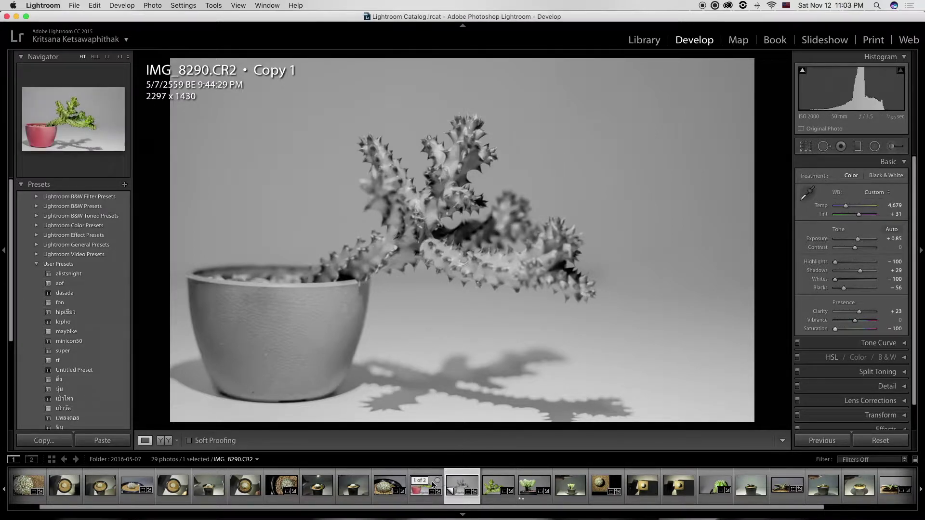
scroll(433, 491, "up", 1)
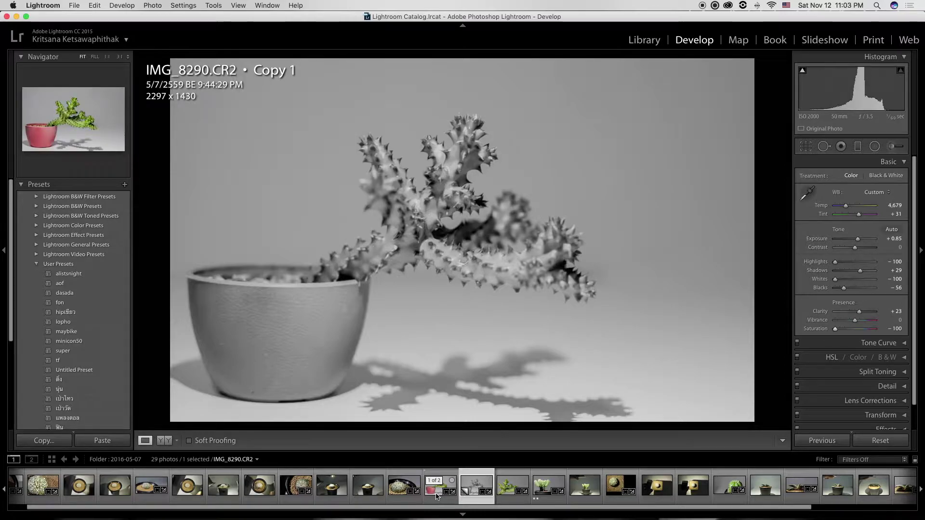
left_click(436, 494)
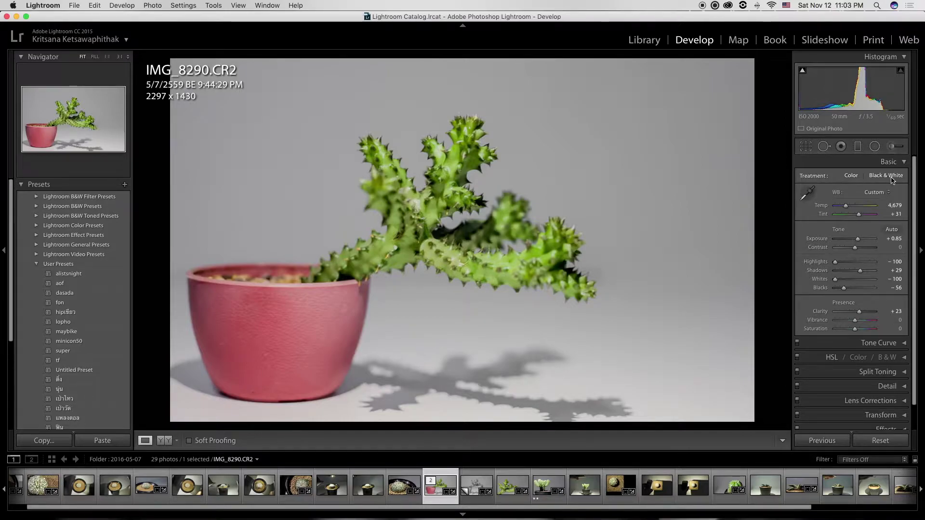
Set the original's treatment to Black & White and show its B&W colour mix instead of Basic.
left_click(892, 179)
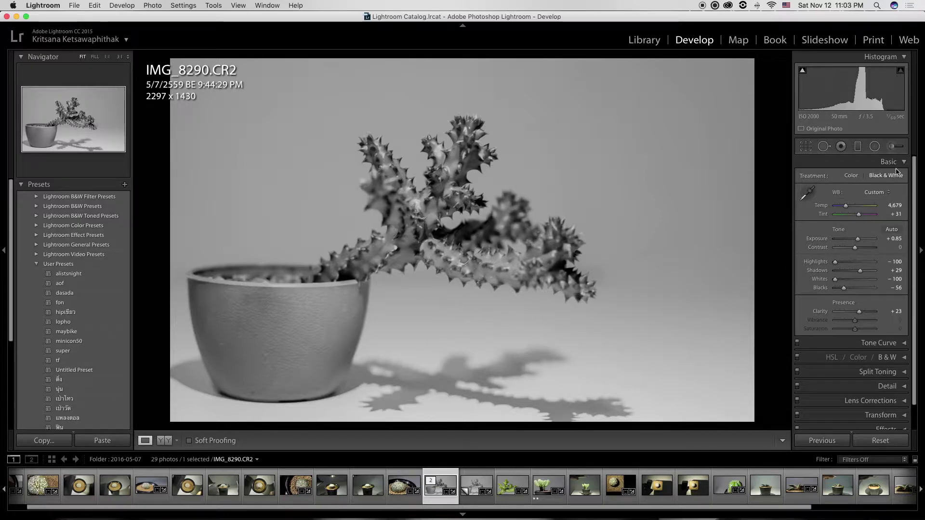
left_click(904, 162)
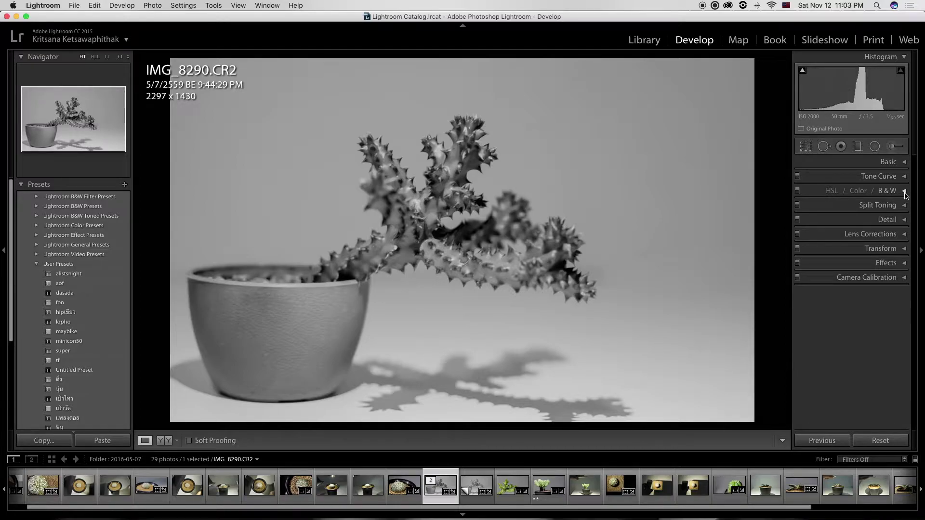
left_click(905, 193)
left_click(905, 193)
left_click(905, 191)
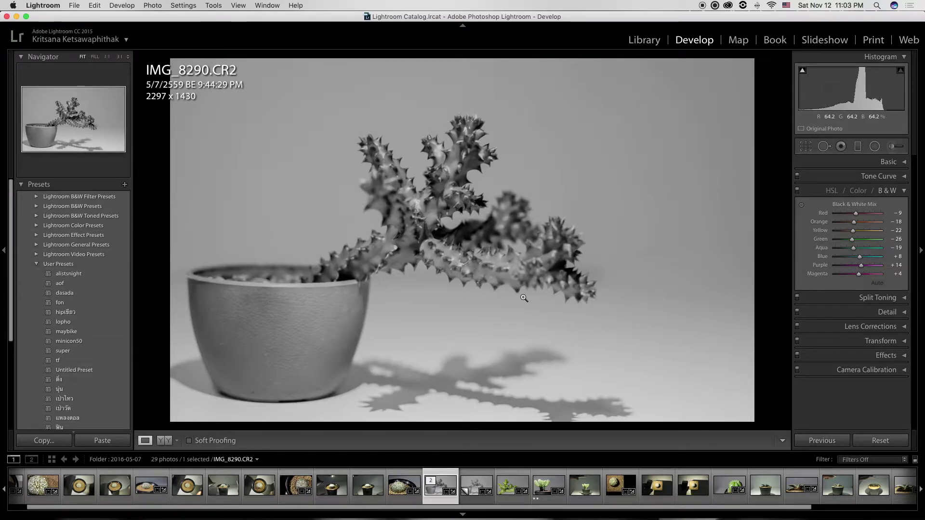
key("y")
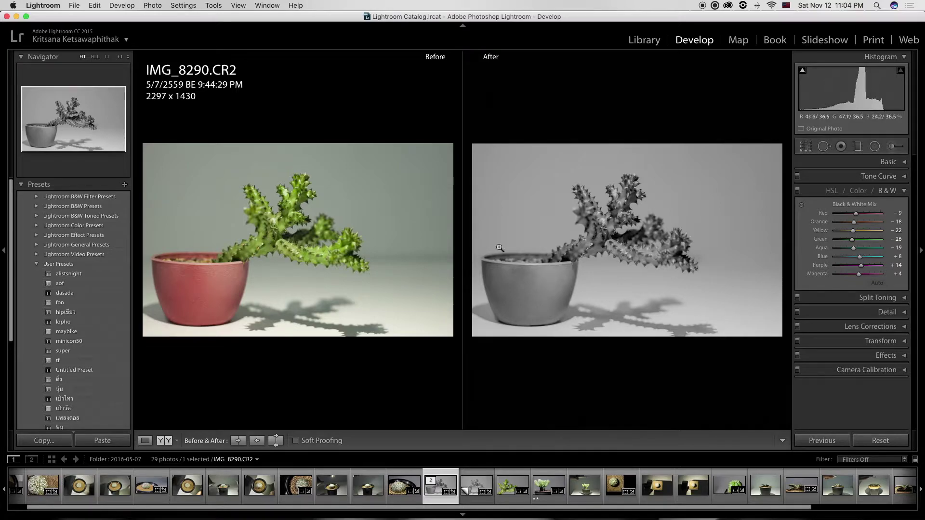
Raise the Green B&W mix to +100, checking the lighter cactus at 1:1 zoom.
left_click(853, 239)
mouse_move(854, 242)
left_mouse_down()
mouse_move(832, 243)
mouse_move(895, 245)
left_mouse_up()
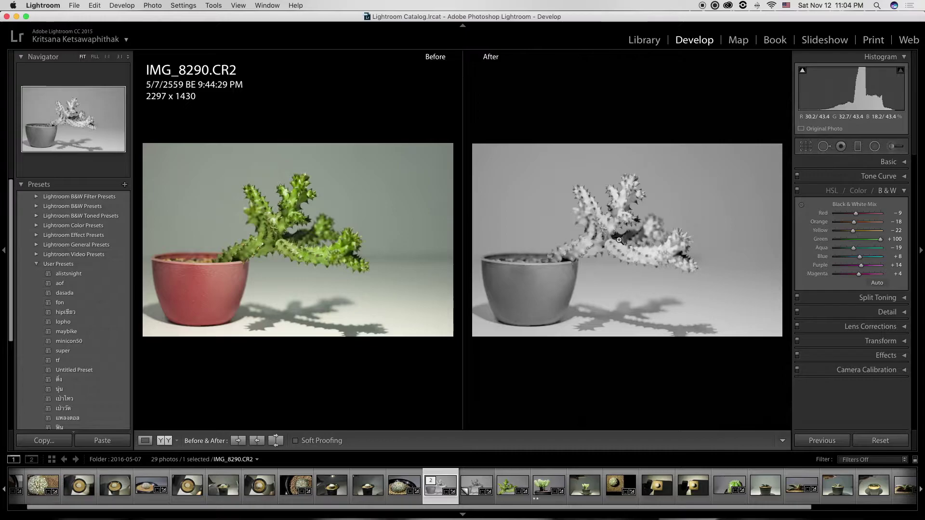
left_click(619, 240)
left_click(618, 240)
key("y")
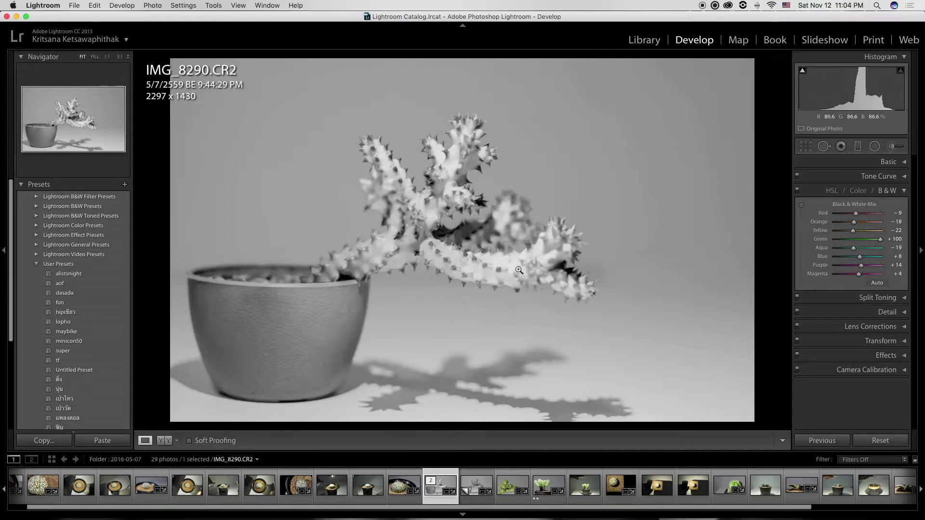
Reset the Green B&W mix, then lower it to -67 to darken the cactus.
double_click(882, 240)
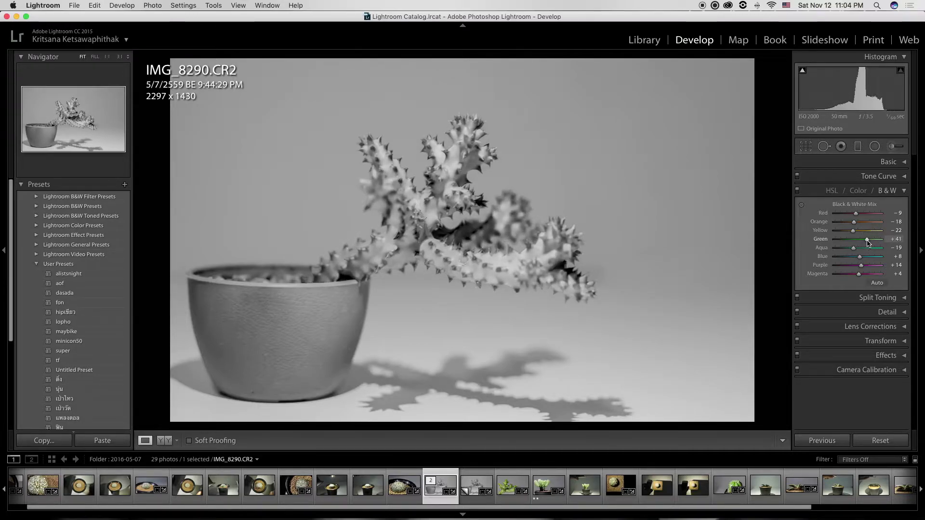
left_click_drag(858, 239, 850, 239)
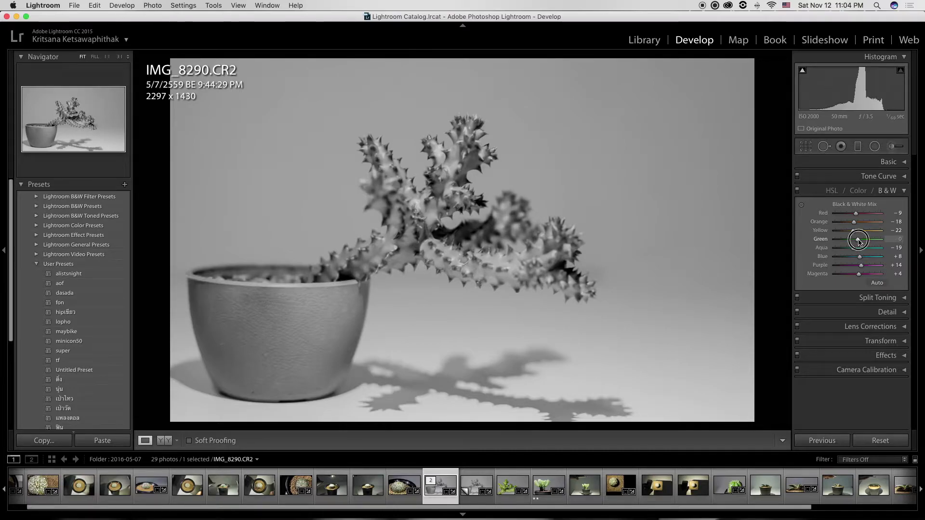
left_click_drag(851, 239, 844, 240)
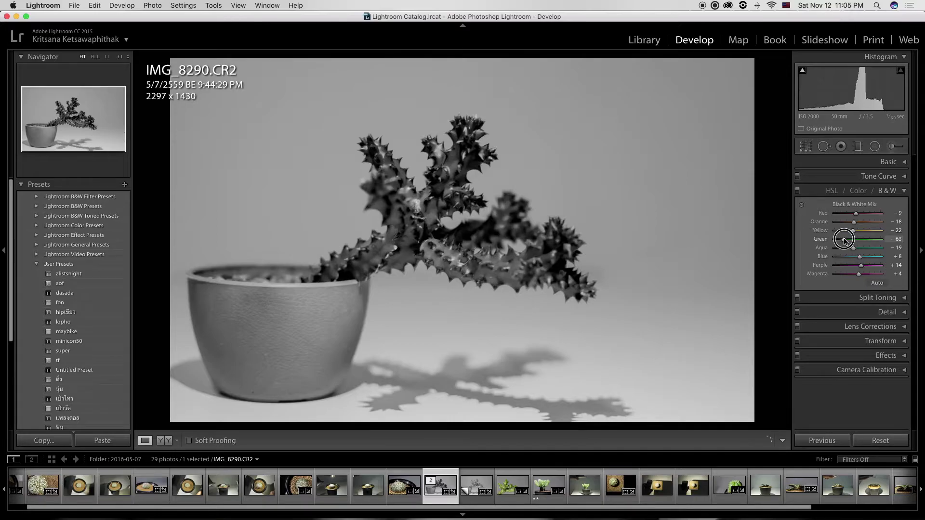
left_click_drag(844, 240, 843, 241)
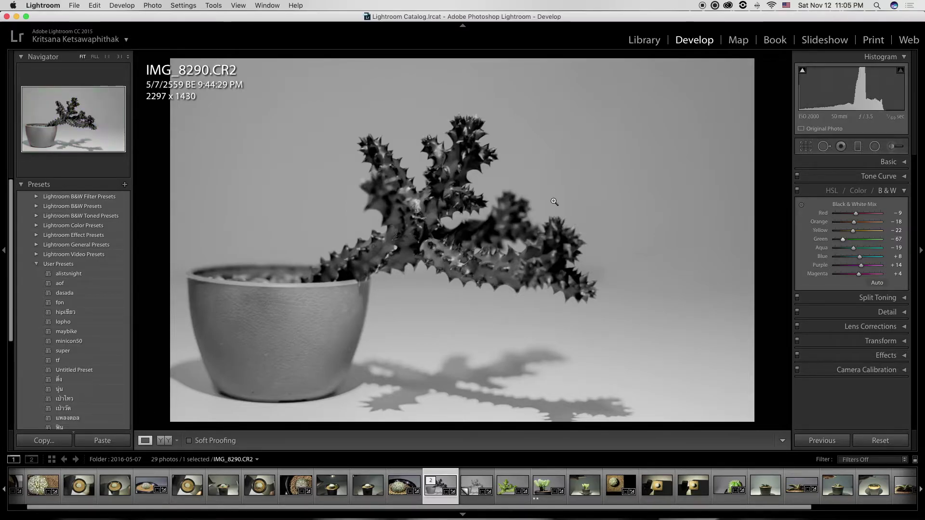
left_click(858, 217)
Set the Red mix to +100, Yellow to -56 and Orange to +92.
left_click_drag(861, 217, 869, 218)
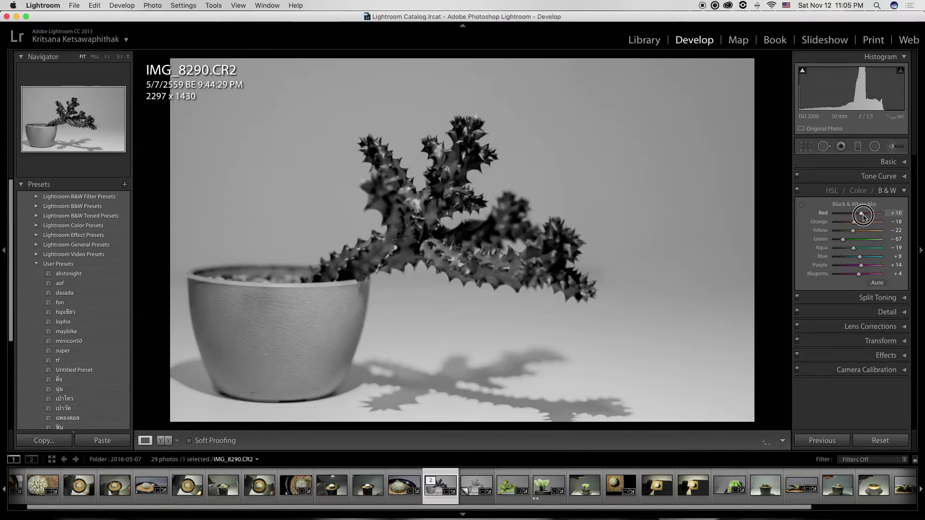
left_click_drag(870, 218, 882, 217)
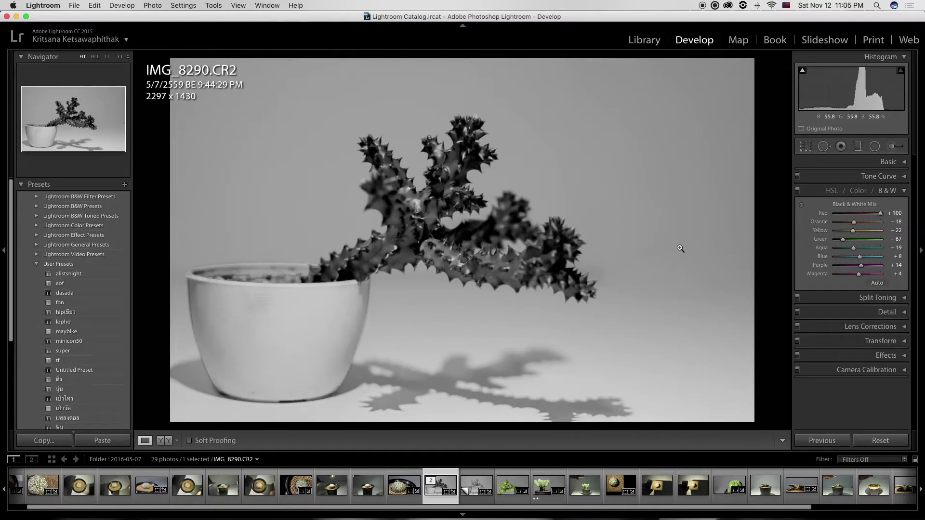
left_click(855, 232)
left_click_drag(855, 232, 875, 232)
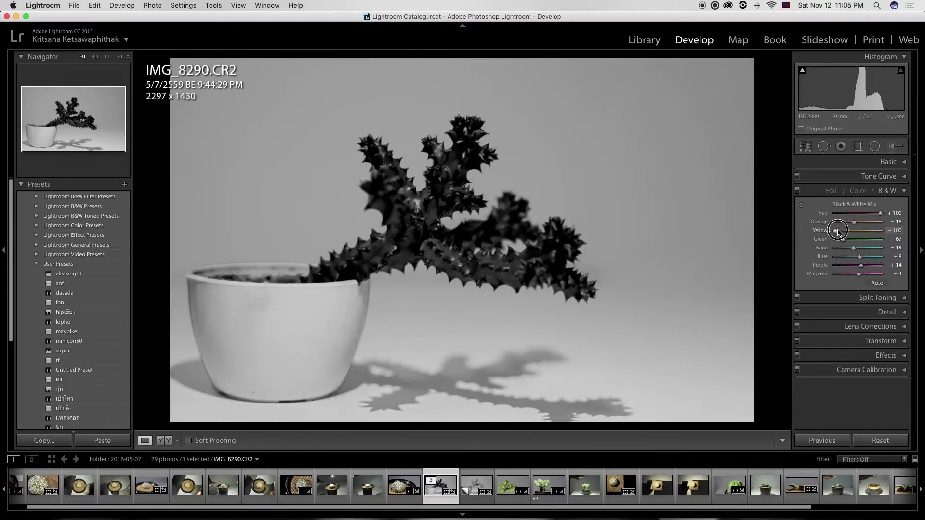
mouse_move(875, 232)
left_mouse_down()
mouse_move(889, 233)
mouse_move(869, 235)
left_mouse_up()
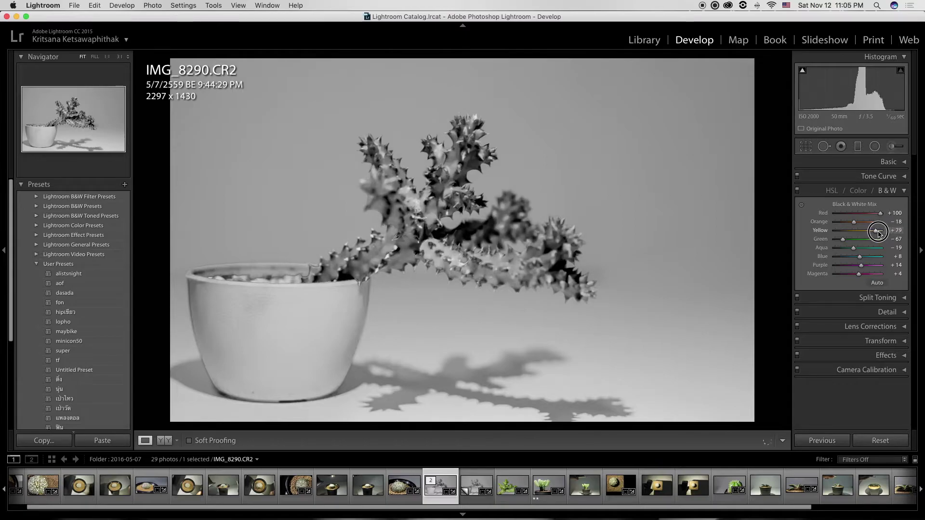
mouse_move(866, 234)
left_mouse_down()
mouse_move(841, 232)
mouse_move(849, 232)
left_mouse_up()
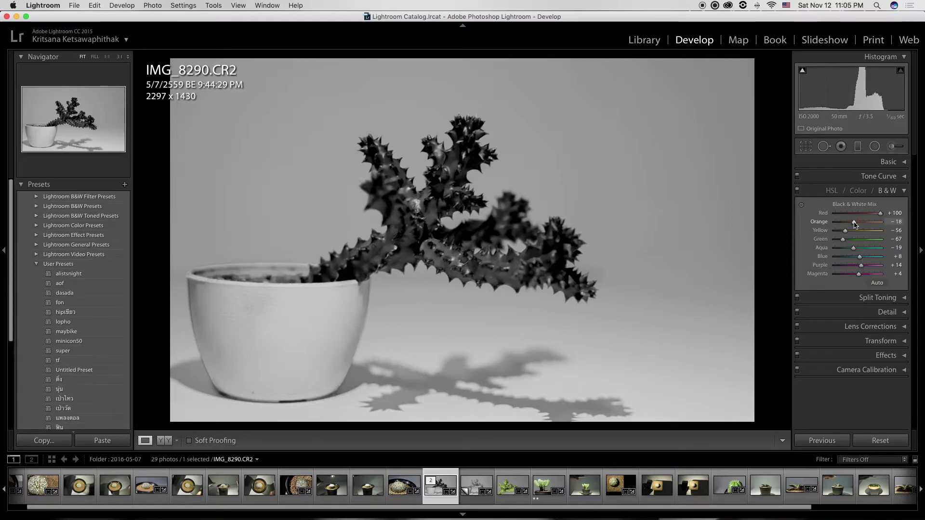
mouse_move(854, 223)
left_mouse_down()
mouse_move(817, 222)
mouse_move(900, 225)
mouse_move(782, 224)
mouse_move(879, 223)
left_mouse_up()
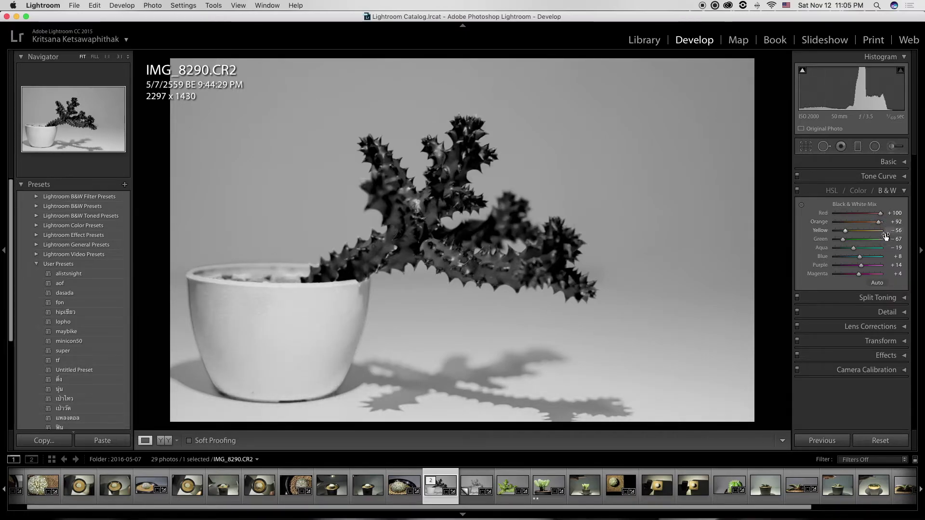
Set Blue to -55, Aqua to +78, and Purple and Magenta to +100.
left_click(861, 257)
mouse_move(861, 259)
left_mouse_down()
mouse_move(831, 258)
mouse_move(913, 264)
left_mouse_up()
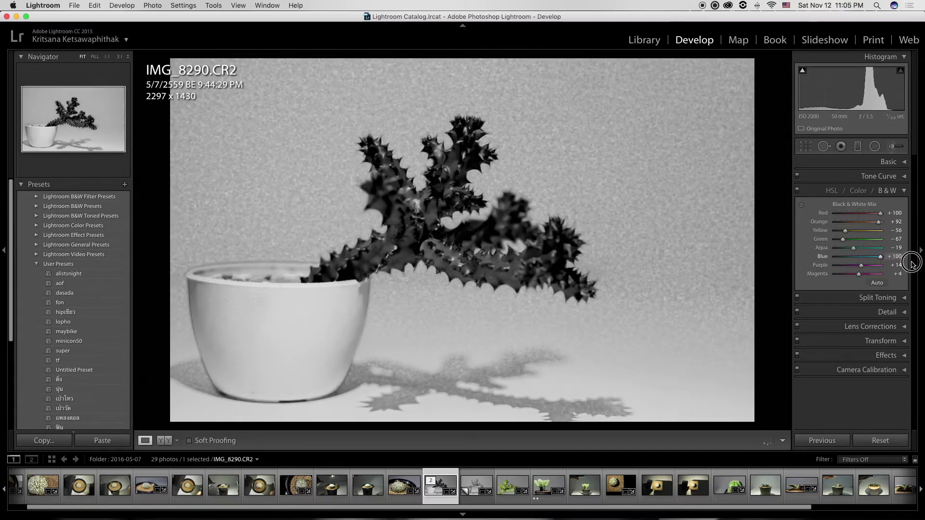
left_click_drag(913, 264, 839, 261)
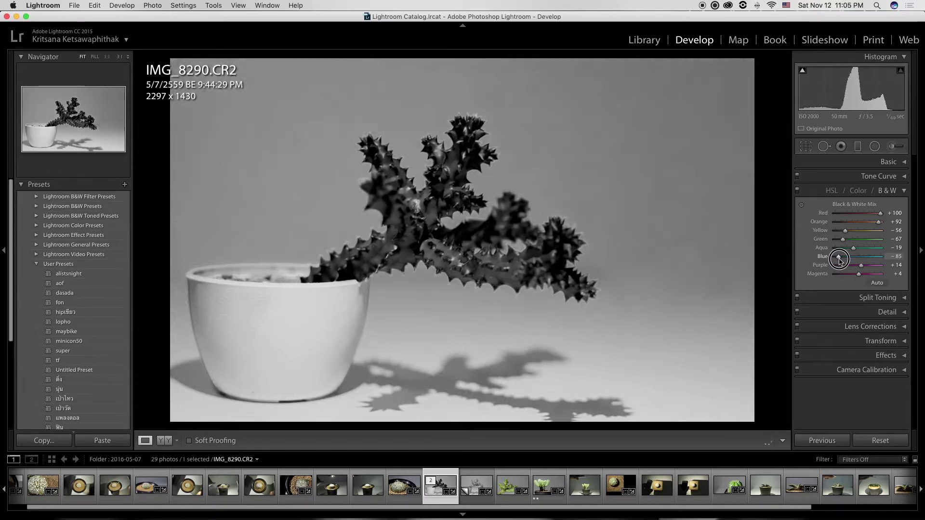
mouse_move(854, 248)
left_mouse_down()
mouse_move(890, 252)
mouse_move(841, 259)
mouse_move(875, 248)
mouse_move(878, 266)
left_mouse_up()
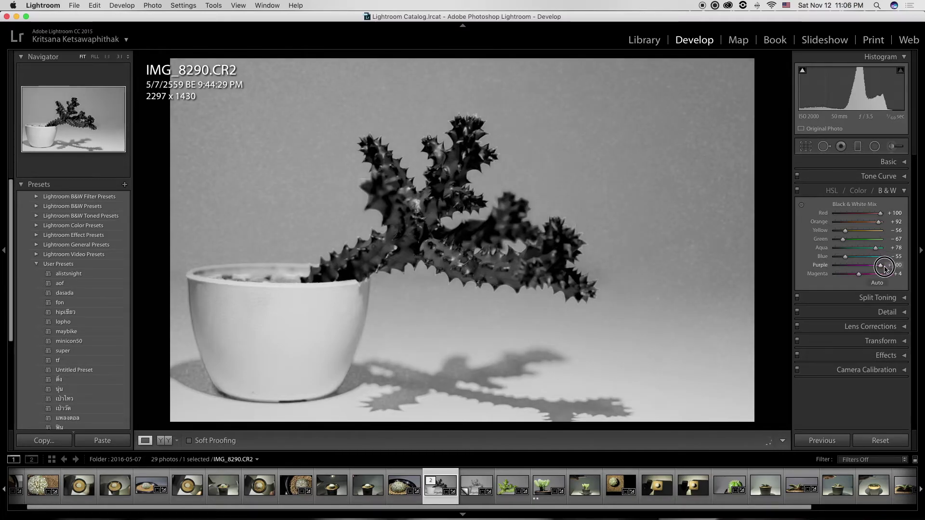
mouse_move(896, 268)
left_mouse_down()
mouse_move(833, 270)
mouse_move(913, 271)
mouse_move(795, 273)
left_mouse_up()
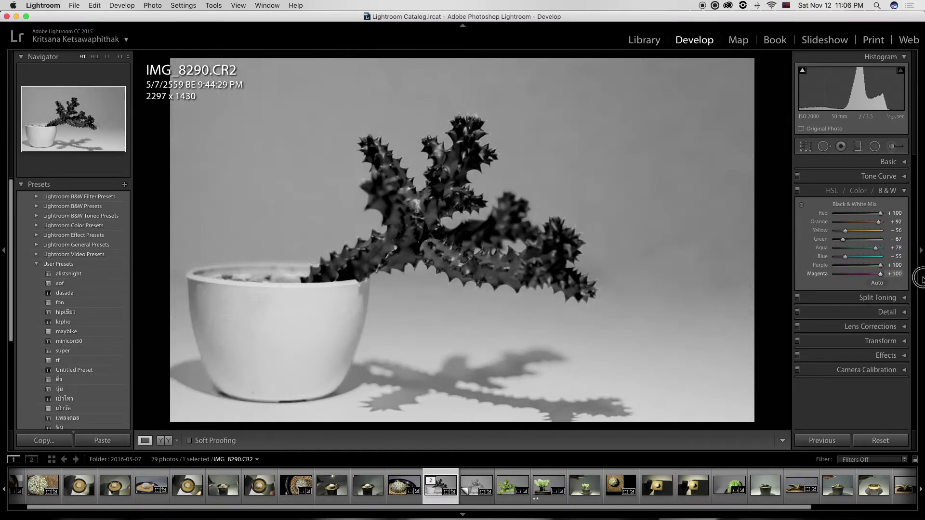
left_click_drag(796, 273, 905, 274)
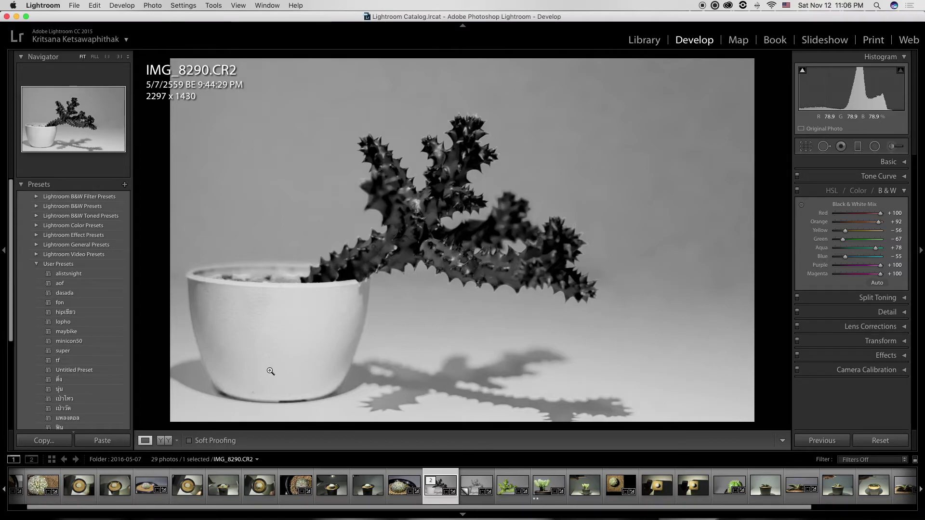
key("Right")
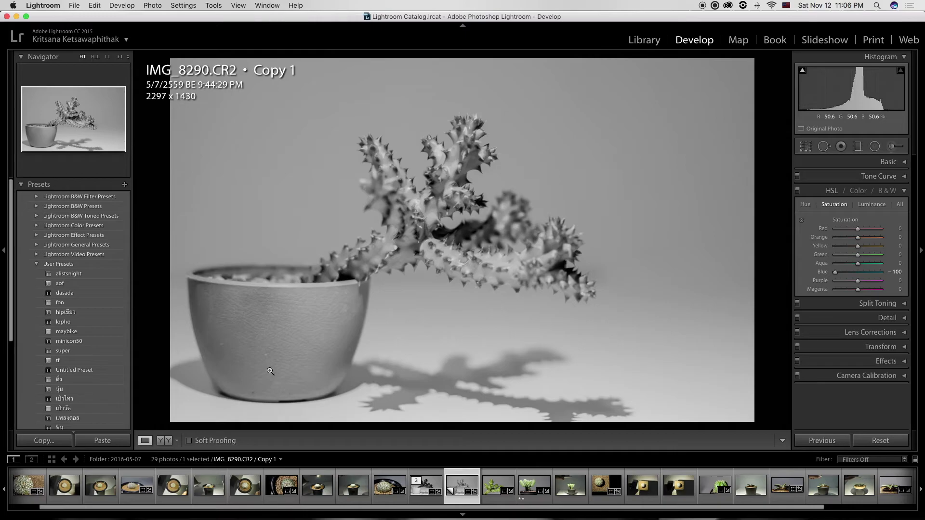
key("Left")
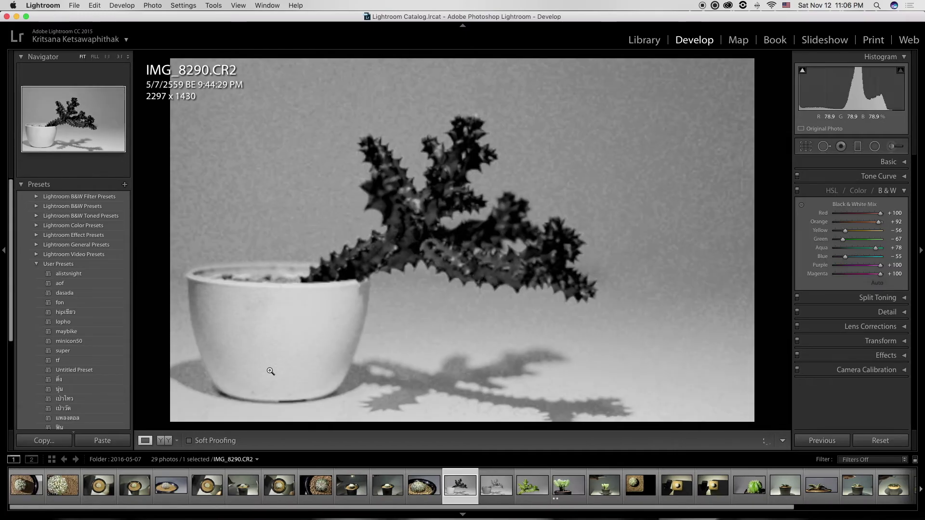